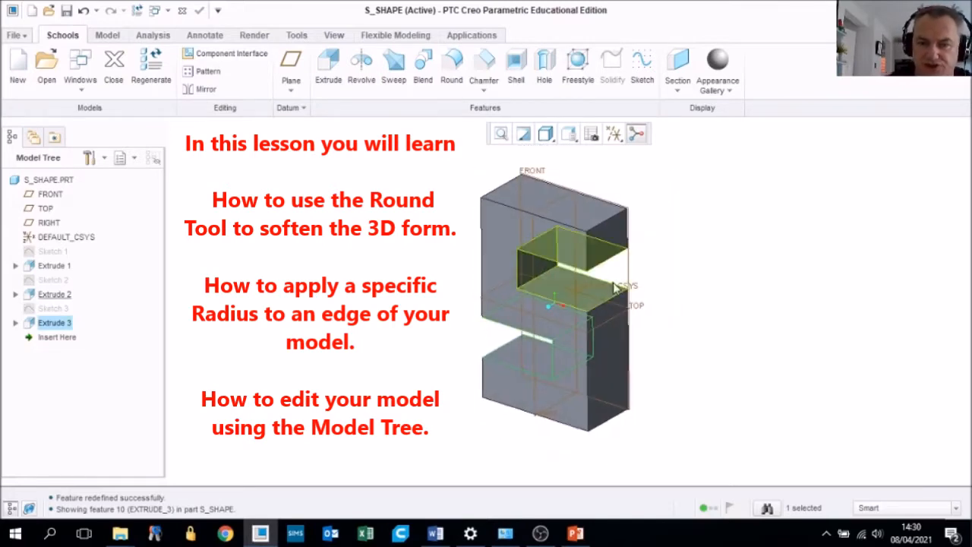
# - Start a Round on the S-shape's upper-left outer edge between the front and back faces, with a radius of 10 mm
pyautogui.scroll(-3, 596, 194)
pyautogui.scroll(3, 600, 226)
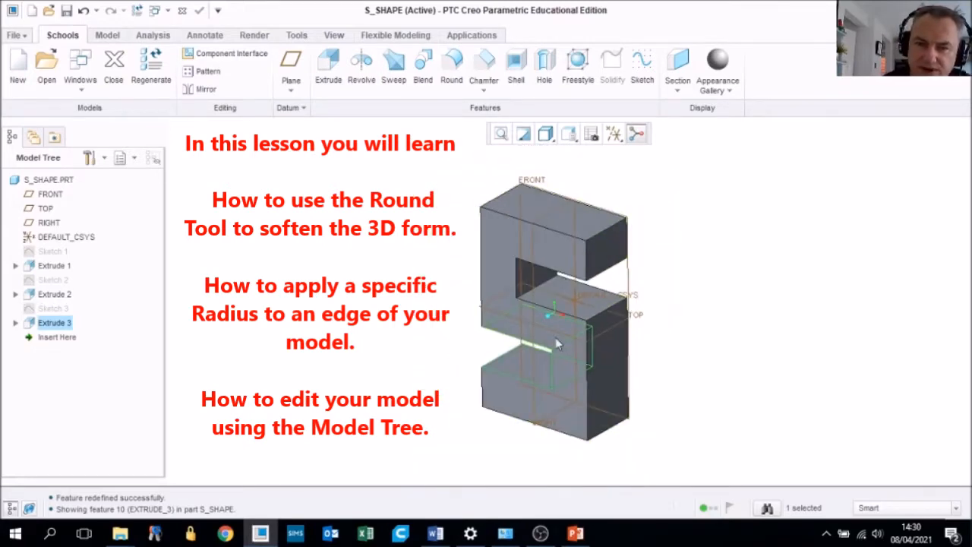
pyautogui.scroll(-1, 560, 331)
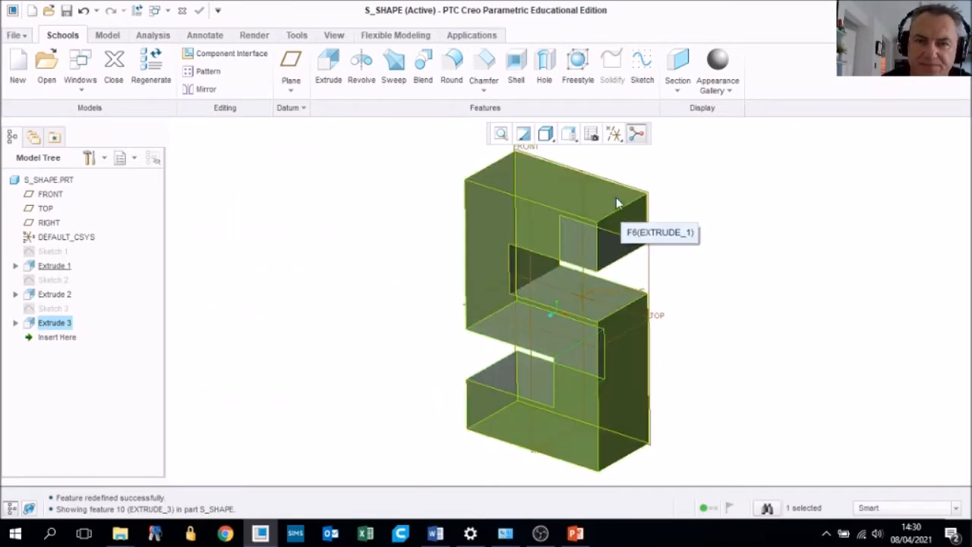
pyautogui.click(454, 64)
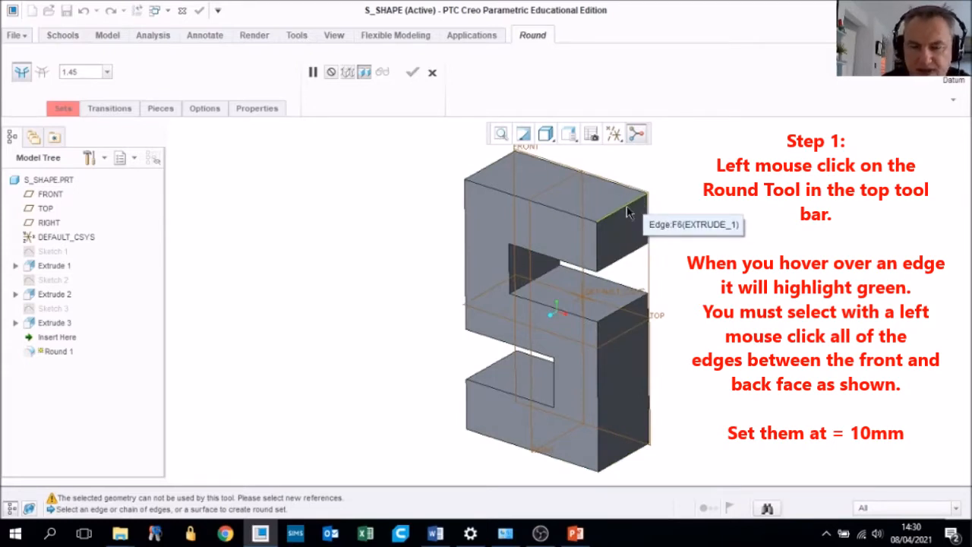
pyautogui.click(492, 170)
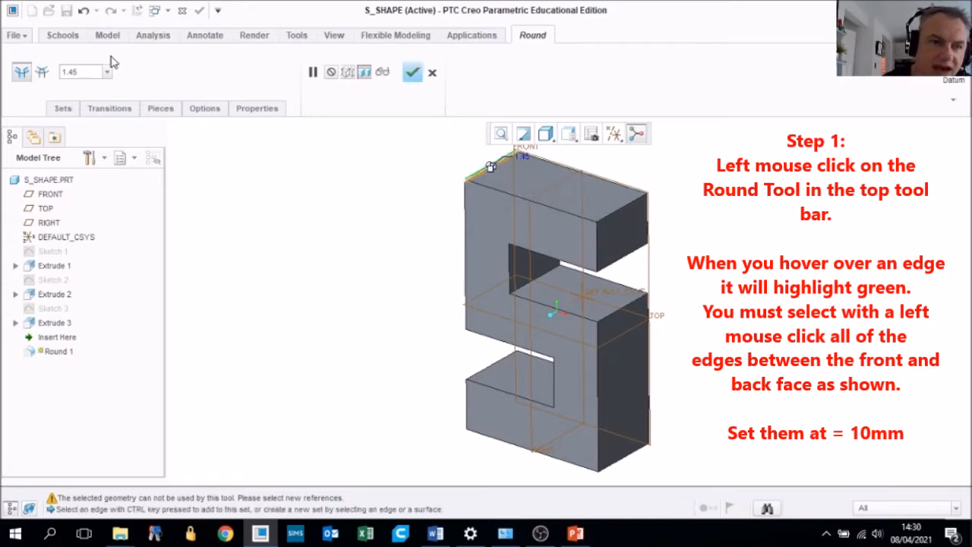
pyautogui.click(89, 72)
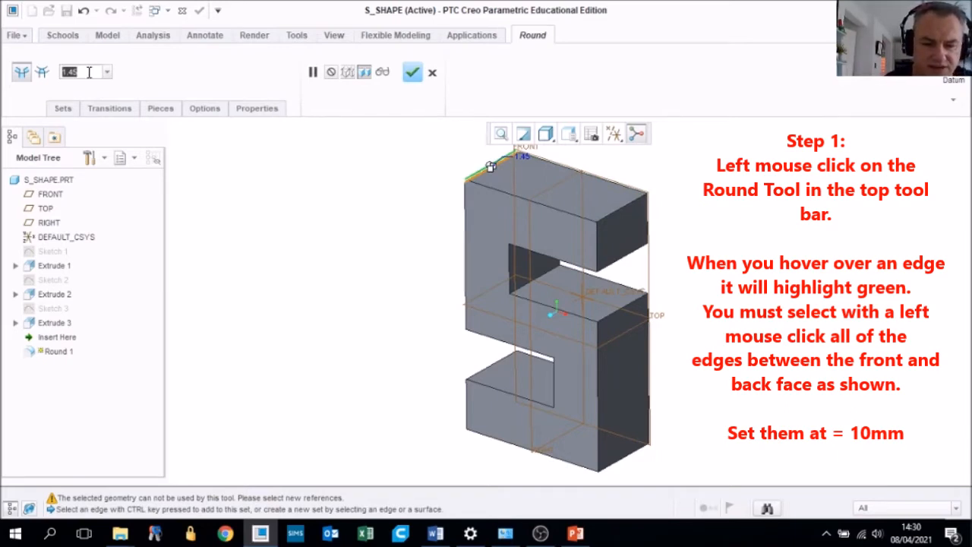
pyautogui.write('10')
pyautogui.press('Return')
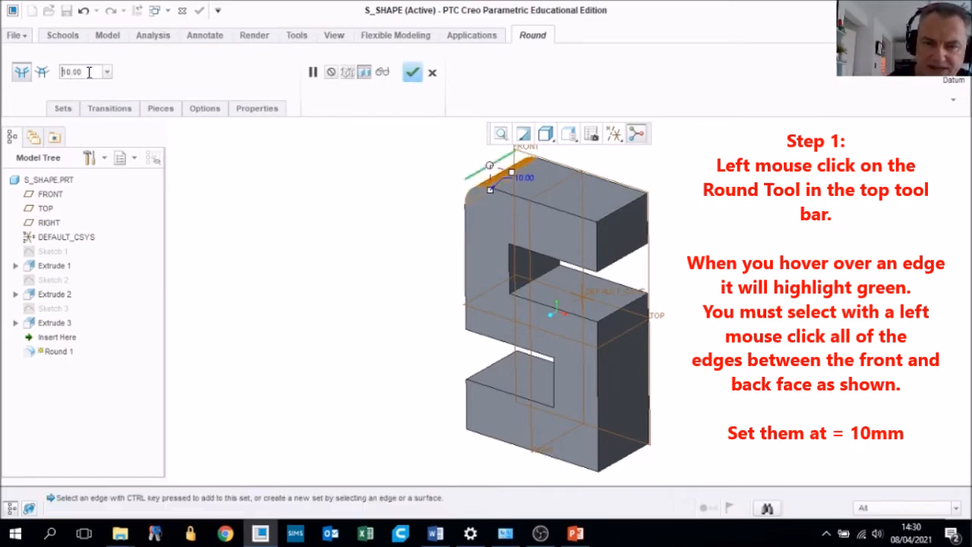
# - Add 10 mm rounds to both edges of the upper arm's end, the right shoulder, the bottom-right corner and the lower arm's upper end edge
pyautogui.click(616, 218)
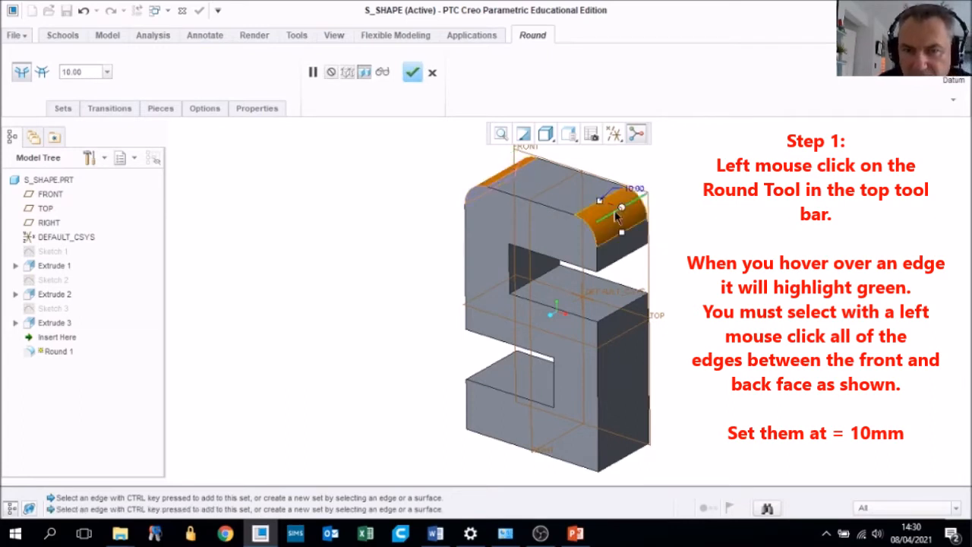
pyautogui.keyDown('ctrl'); pyautogui.click(622, 265); pyautogui.keyUp('ctrl')
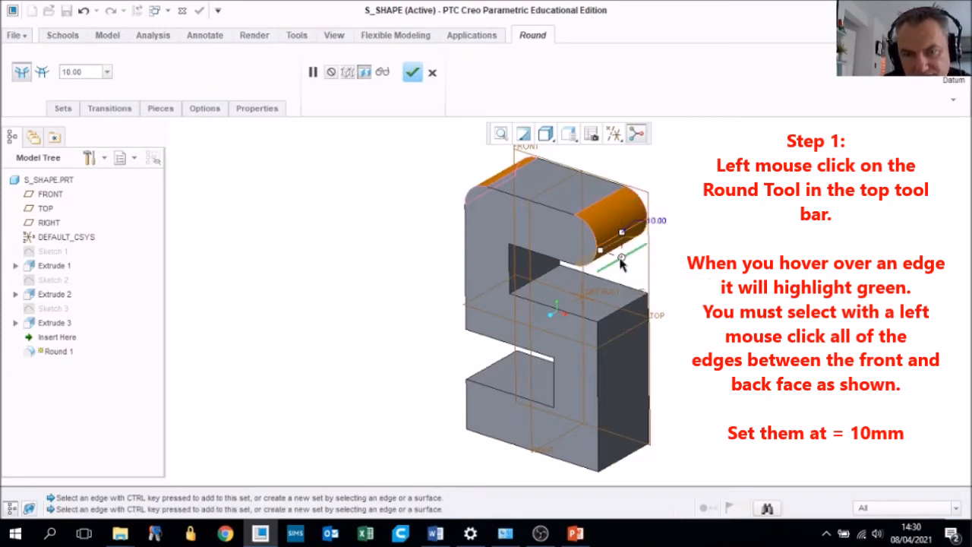
pyautogui.keyDown('ctrl'); pyautogui.click(619, 317); pyautogui.keyUp('ctrl')
pyautogui.keyDown('ctrl'); pyautogui.click(624, 457); pyautogui.keyUp('ctrl')
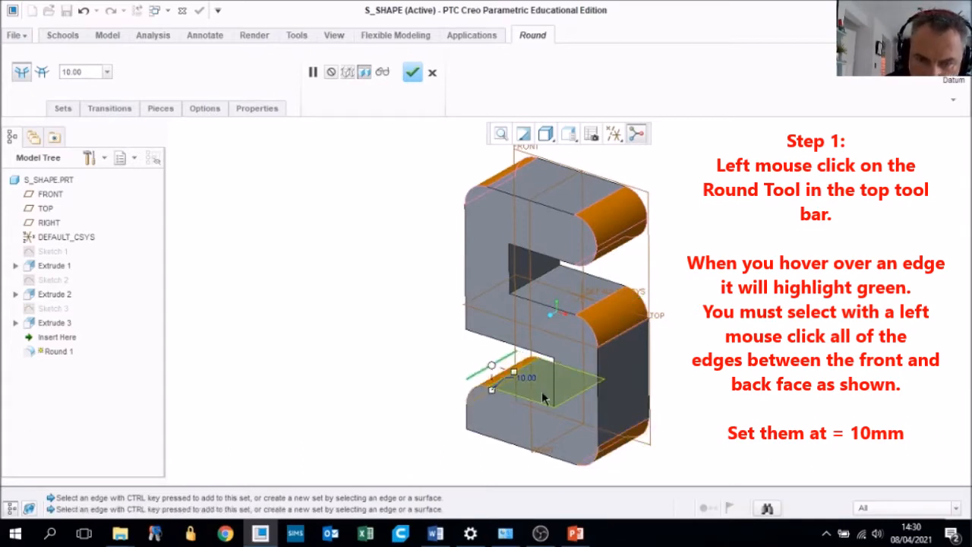
pyautogui.keyDown('ctrl'); pyautogui.click(530, 357); pyautogui.keyUp('ctrl')
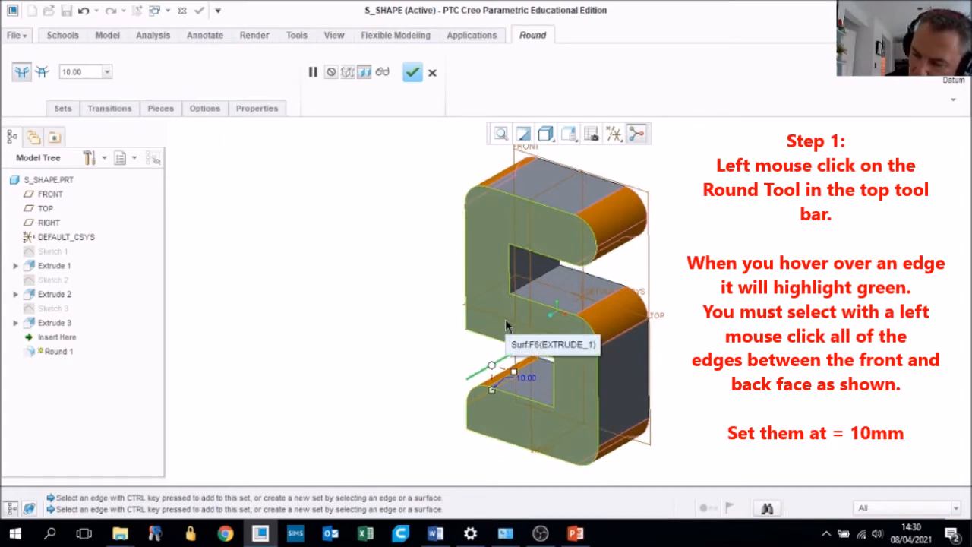
# - Add 10 mm rounds to the left outer edge above the lower slot and to that slot's upper inner corner
pyautogui.moveTo(505, 319); pyautogui.dragTo(559, 296, button='middle')
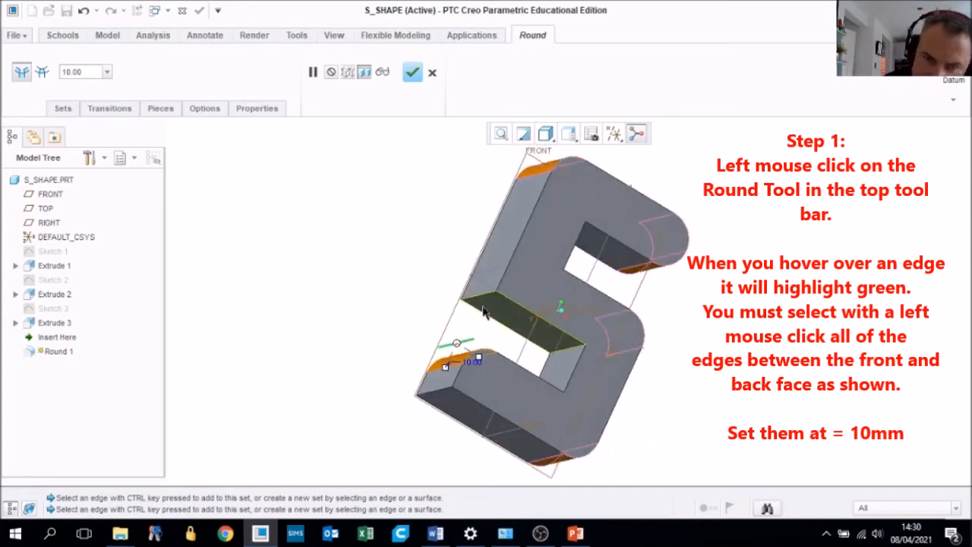
pyautogui.scroll(-3, 478, 294)
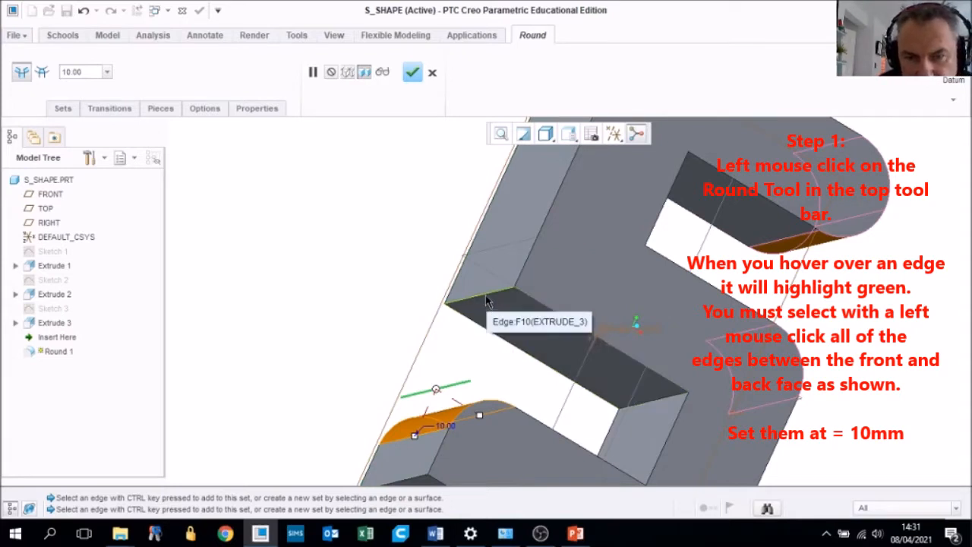
pyautogui.click(486, 300)
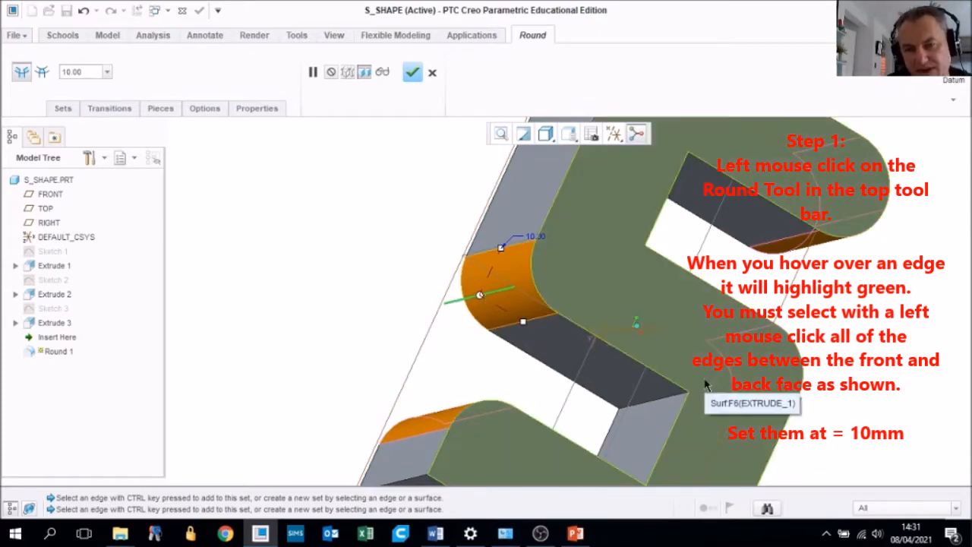
pyautogui.moveTo(703, 378)
pyautogui.mouseDown(button='middle')
pyautogui.moveTo(631, 325)
pyautogui.moveTo(713, 371)
pyautogui.mouseUp(button='middle')
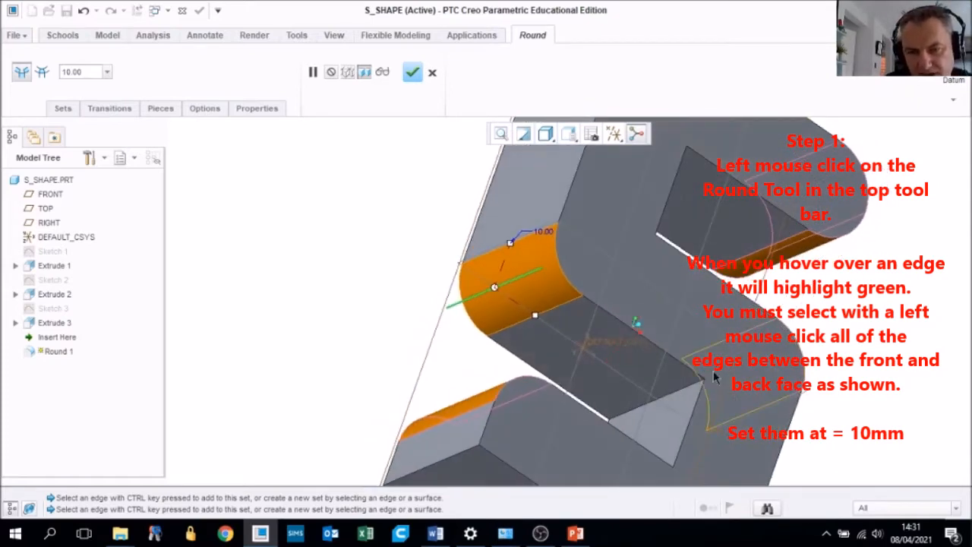
pyautogui.click(669, 393)
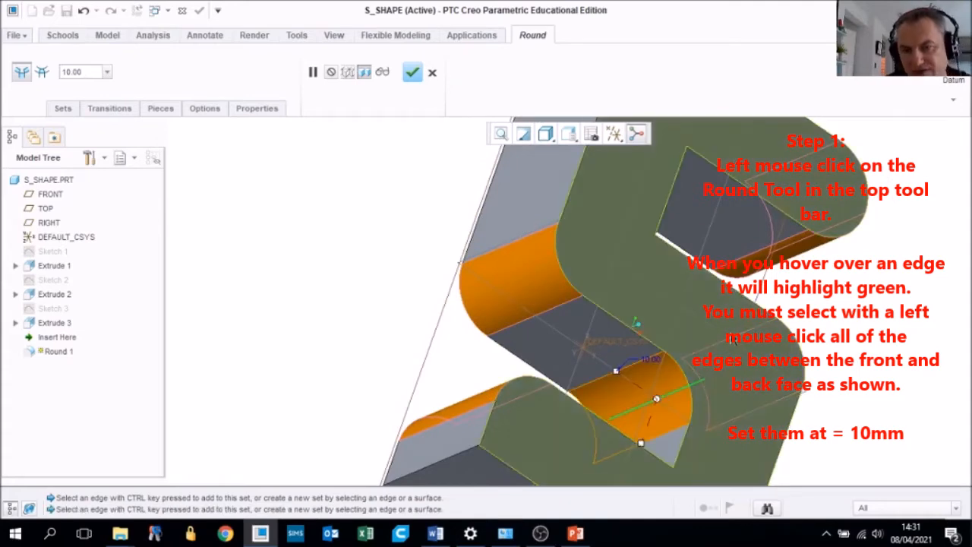
# - Add 10 mm rounds to both inner corner edges of the upper slot
pyautogui.moveTo(776, 341); pyautogui.dragTo(718, 216, button='middle')
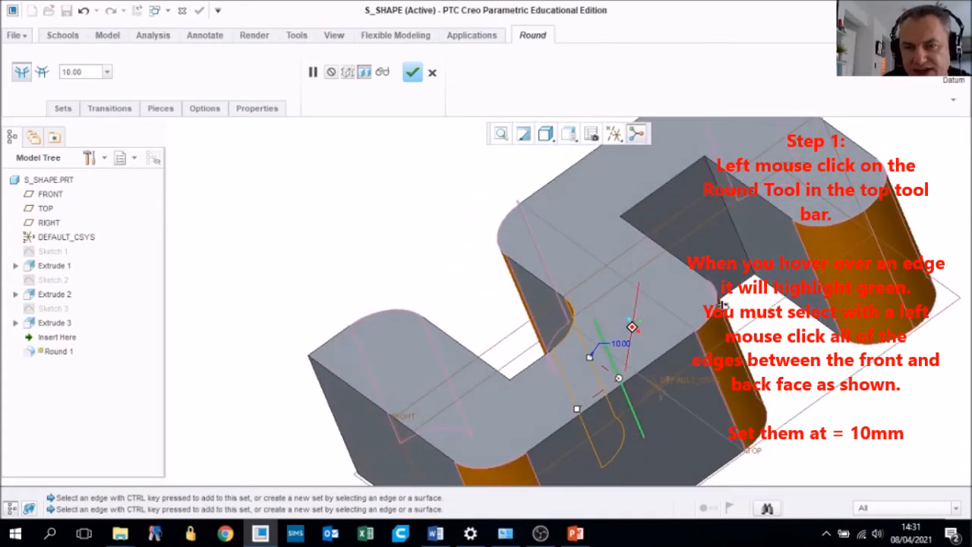
pyautogui.click(721, 197)
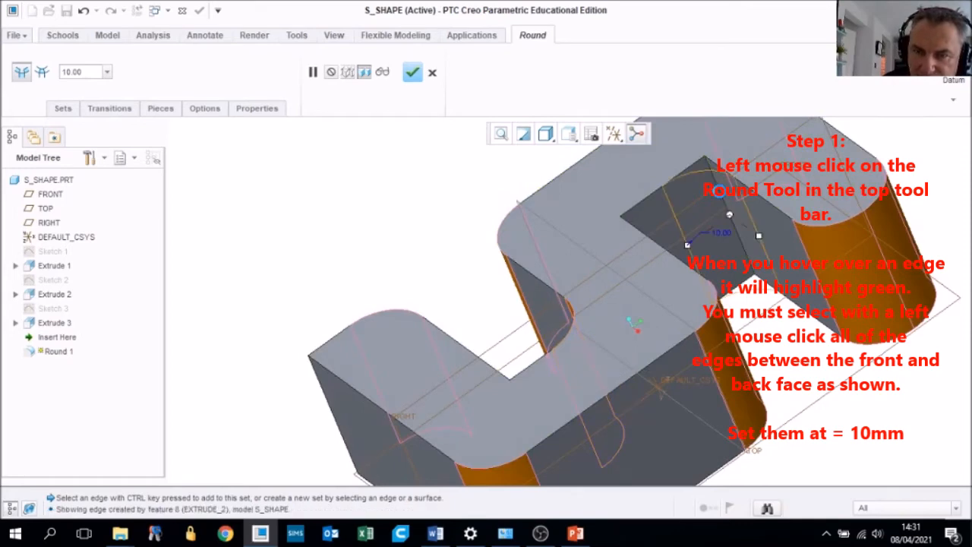
pyautogui.moveTo(723, 217); pyautogui.dragTo(685, 228, button='middle')
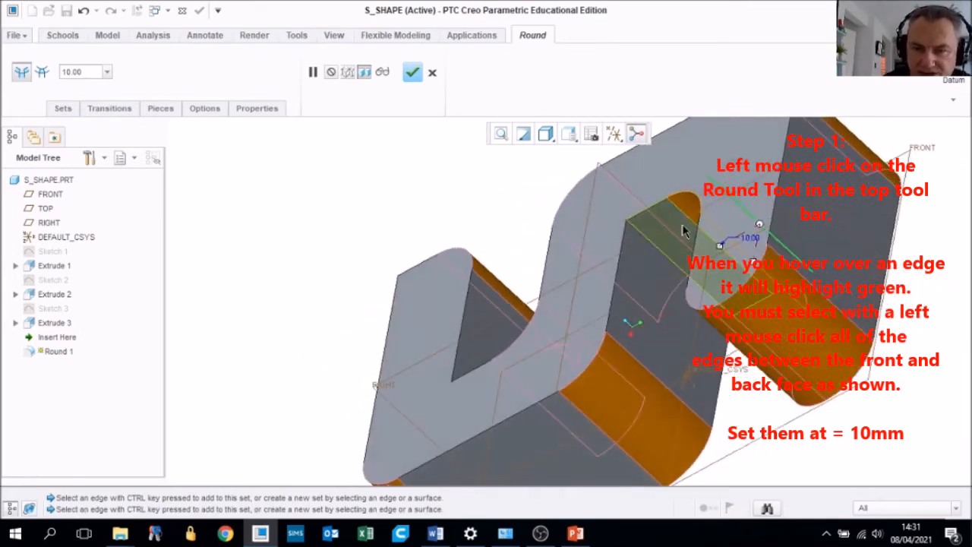
pyautogui.click(639, 234)
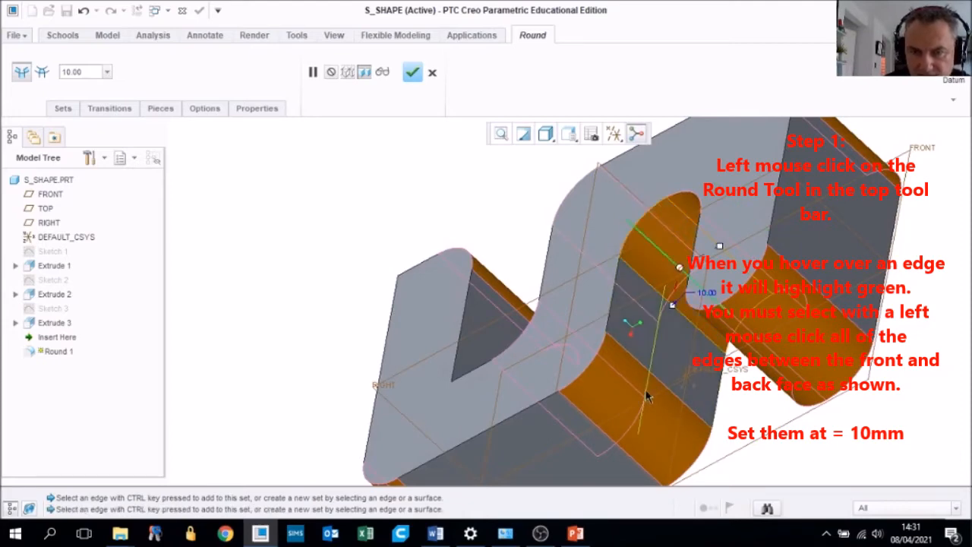
# - Round the lower slot's remaining inner corner and the bottom-left outer edge at 10 mm, and complete the round feature
pyautogui.moveTo(619, 411); pyautogui.dragTo(681, 490, button='middle')
pyautogui.click(585, 449)
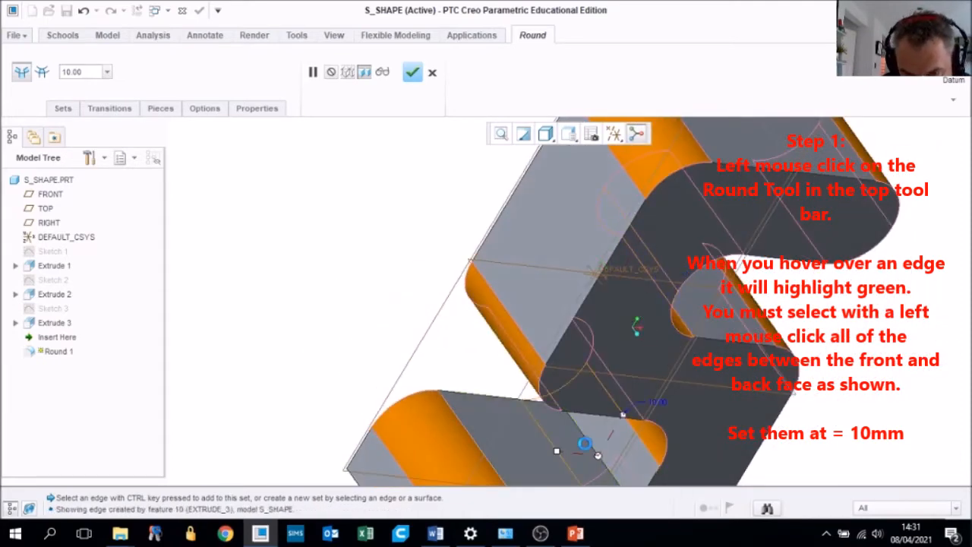
pyautogui.moveTo(681, 462); pyautogui.dragTo(658, 376, button='middle')
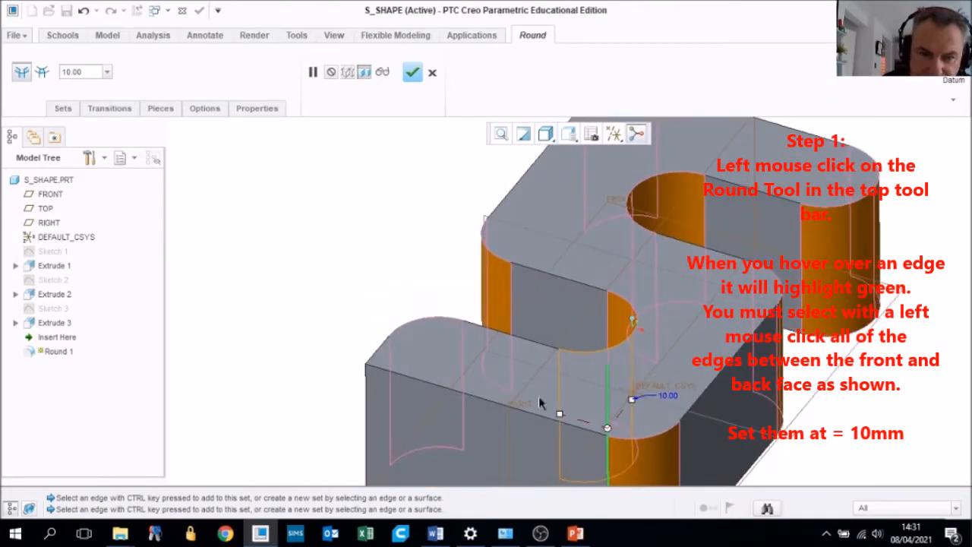
pyautogui.click(367, 402)
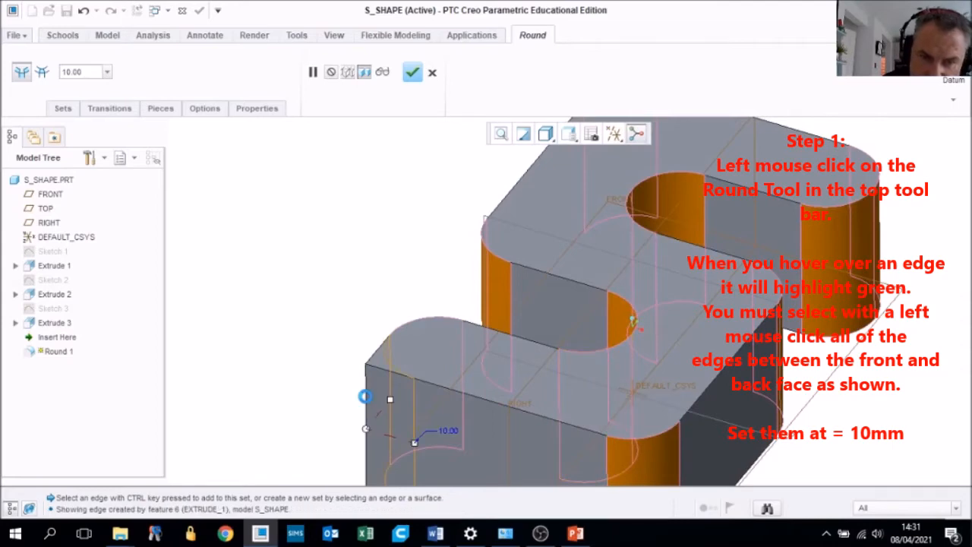
pyautogui.moveTo(630, 327)
pyautogui.mouseDown(button='middle')
pyautogui.moveTo(731, 351)
pyautogui.moveTo(608, 315)
pyautogui.moveTo(653, 351)
pyautogui.moveTo(684, 342)
pyautogui.moveTo(645, 334)
pyautogui.moveTo(607, 251)
pyautogui.mouseUp(button='middle')
pyautogui.moveTo(585, 191); pyautogui.dragTo(539, 251, button='middle')
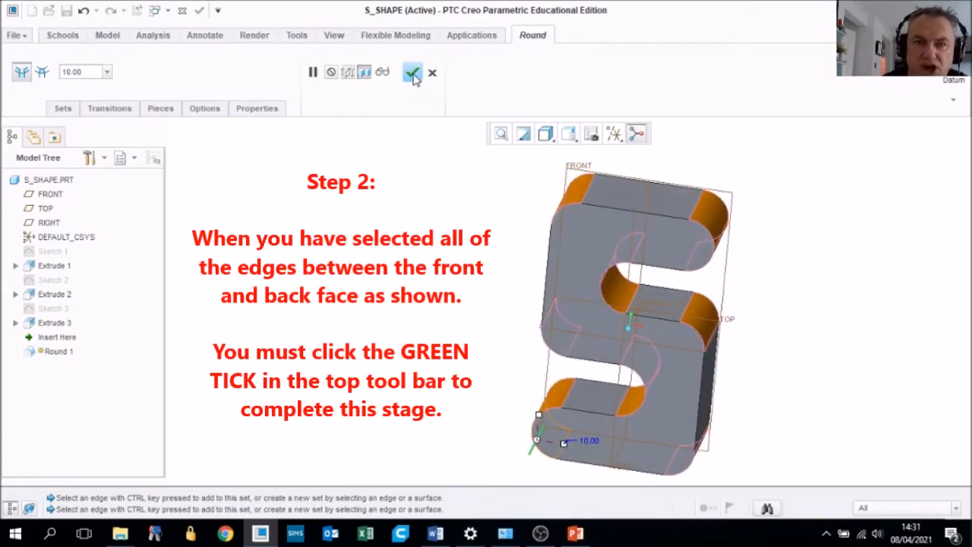
pyautogui.click(412, 74)
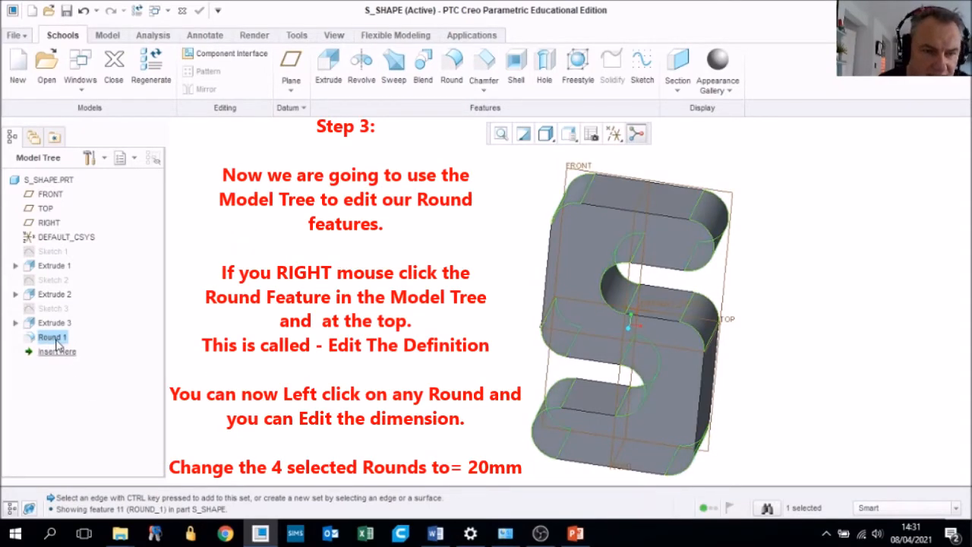
# - Edit the definition of Round 1 and set the upper-left outer round's radius to 20 mm
pyautogui.click(578, 189)
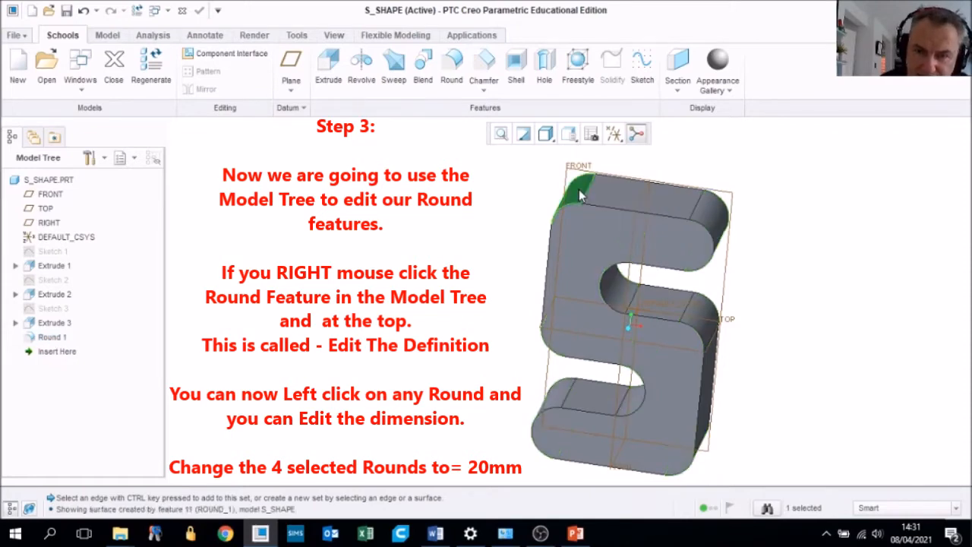
pyautogui.rightClick(53, 344)
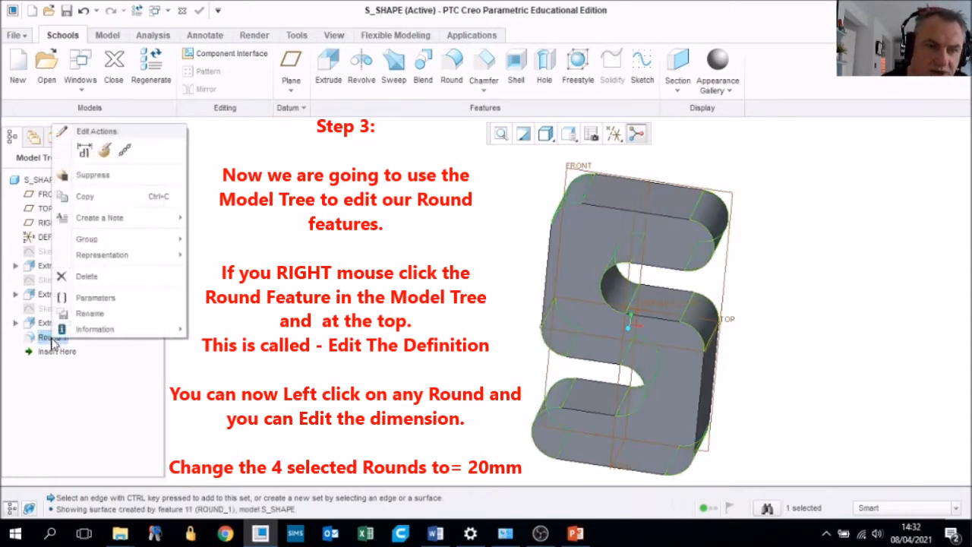
pyautogui.click(104, 150)
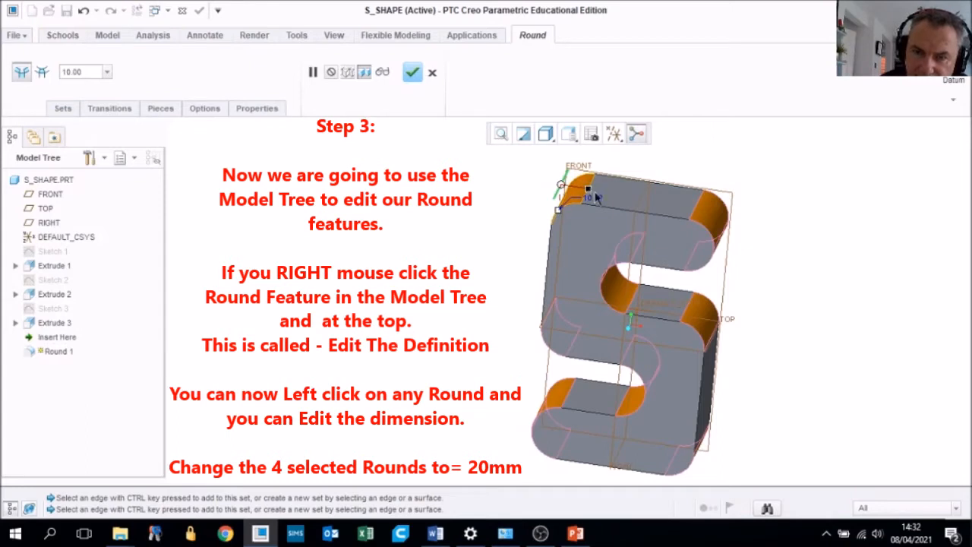
pyautogui.doubleClick(595, 196)
pyautogui.write('20')
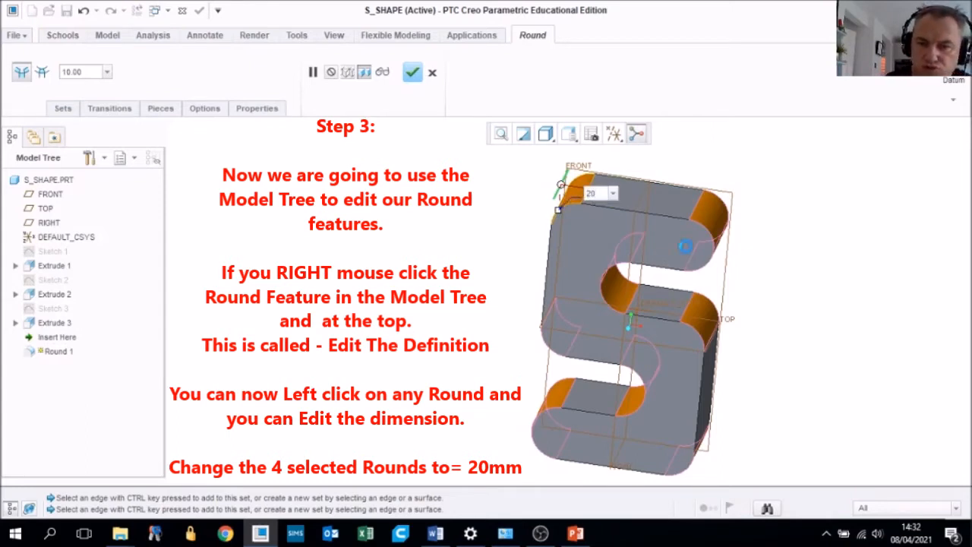
pyautogui.press('Return')
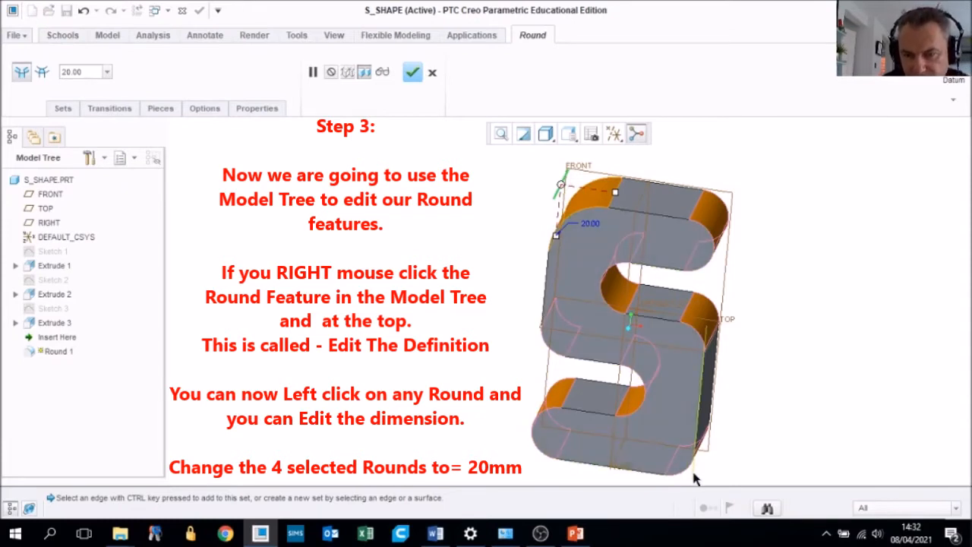
# - Set the radius of the bottom-right outer round to 20 mm
pyautogui.moveTo(703, 461); pyautogui.dragTo(691, 452, button='middle')
pyautogui.click(689, 450)
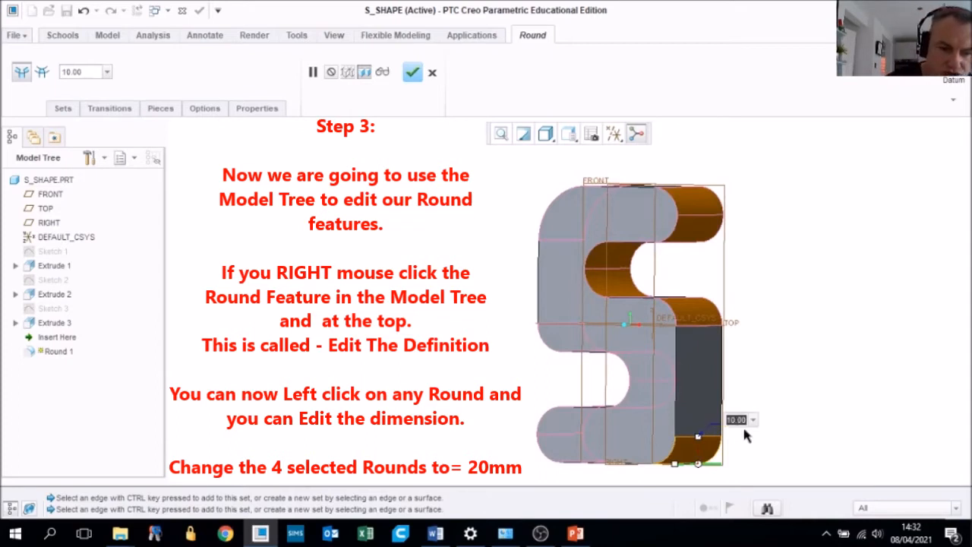
pyautogui.write('20')
pyautogui.press('Return')
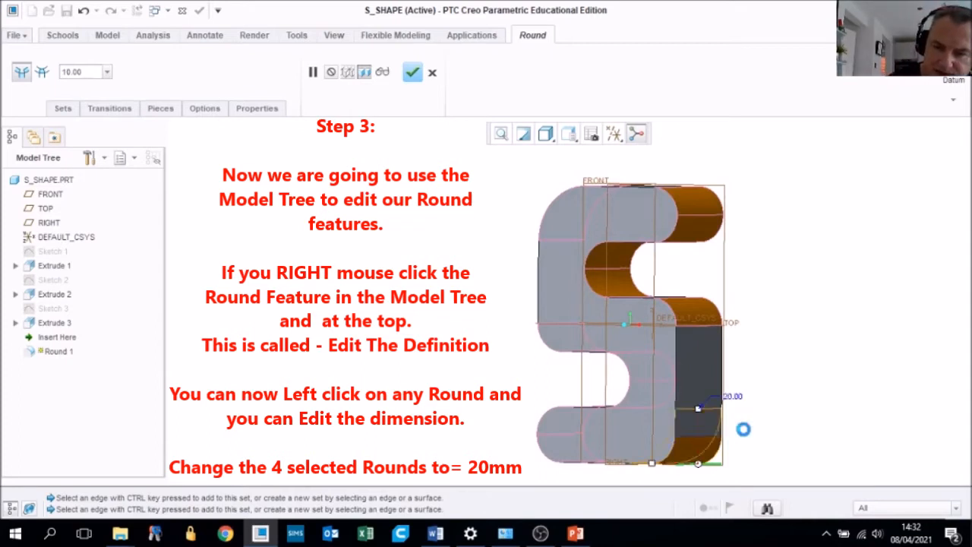
# - Set the radius of the outer round at the left side of the S's middle bar to 20 mm
pyautogui.moveTo(651, 390); pyautogui.dragTo(686, 369, button='middle')
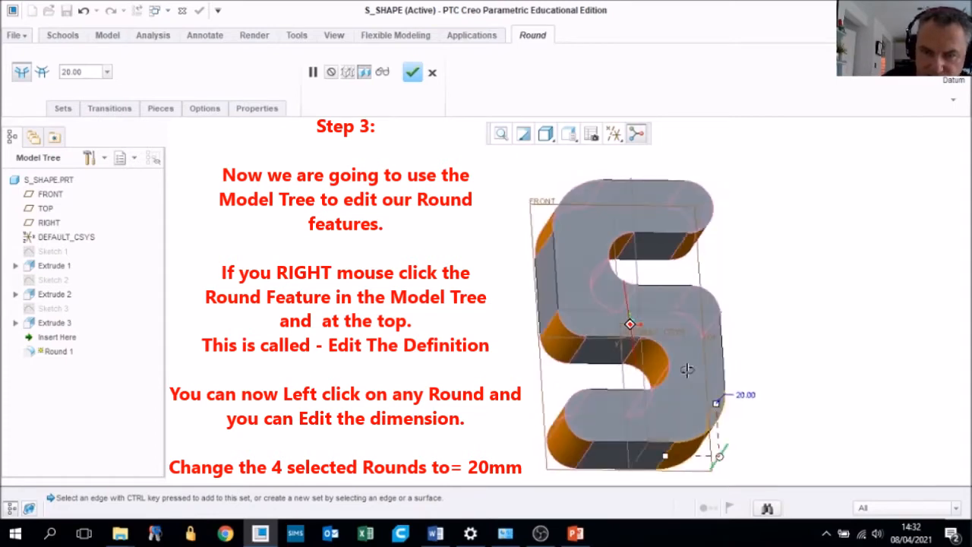
pyautogui.click(557, 342)
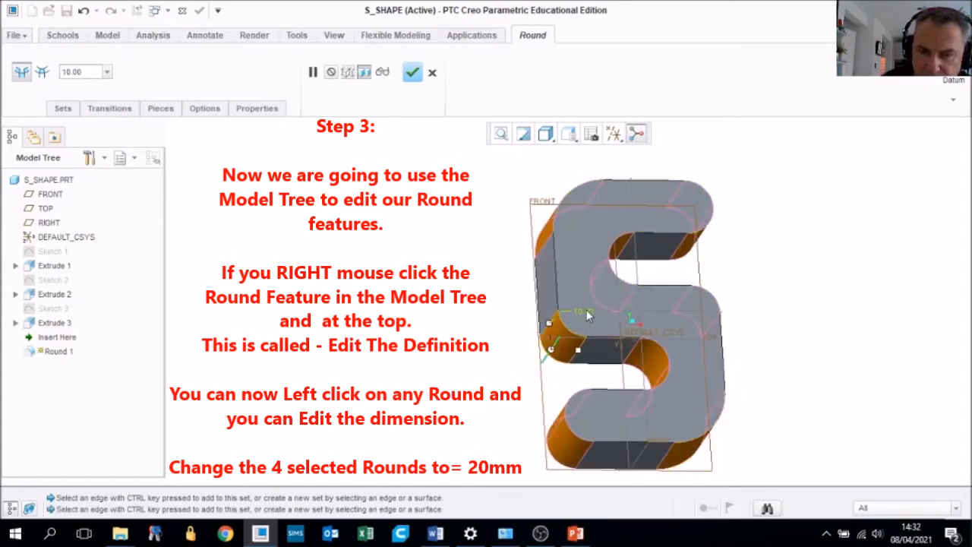
pyautogui.doubleClick(586, 309)
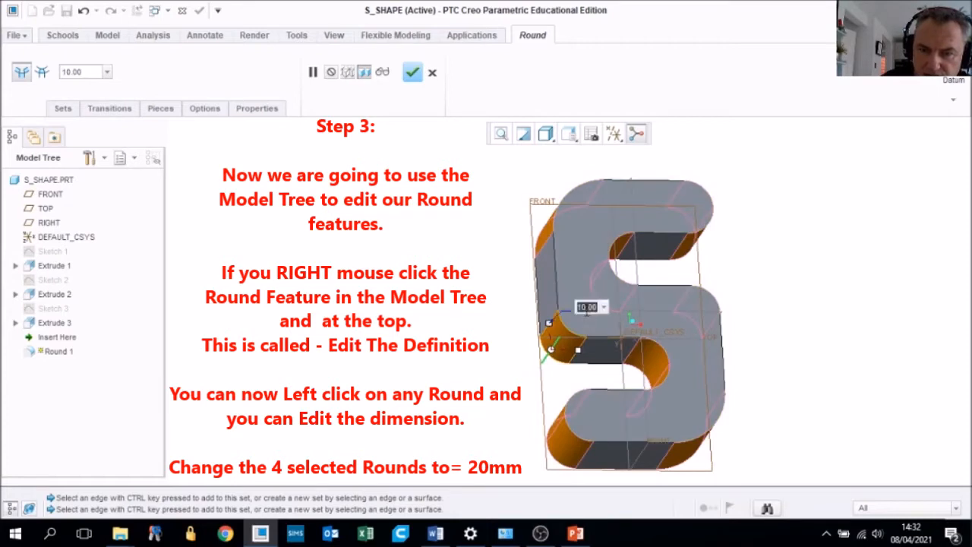
pyautogui.write('2')
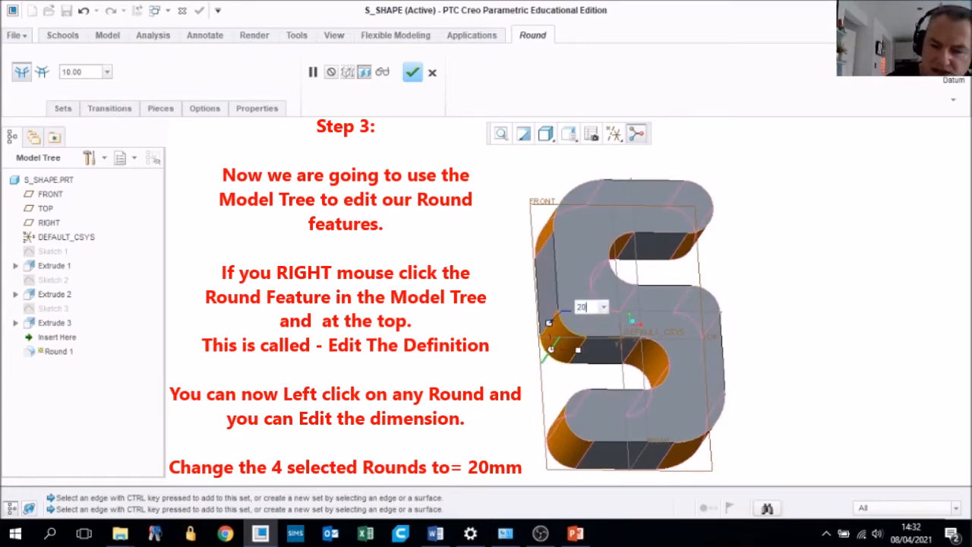
pyautogui.write('0')
pyautogui.press('Return')
# - Set the outer round at the right side of the S's middle bar to 20 mm and complete the Round 1 edit
pyautogui.moveTo(646, 335); pyautogui.dragTo(683, 323, button='middle')
pyautogui.click(702, 324)
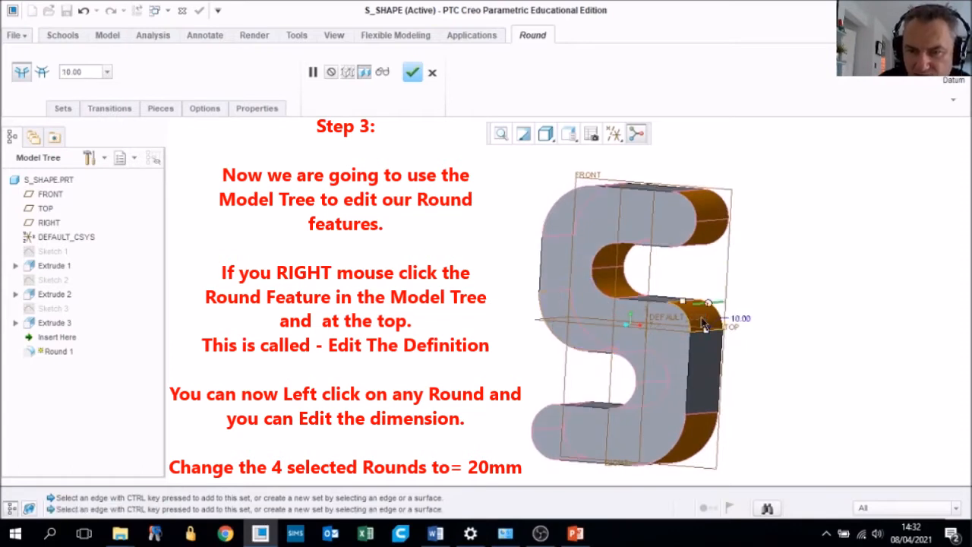
pyautogui.doubleClick(745, 321)
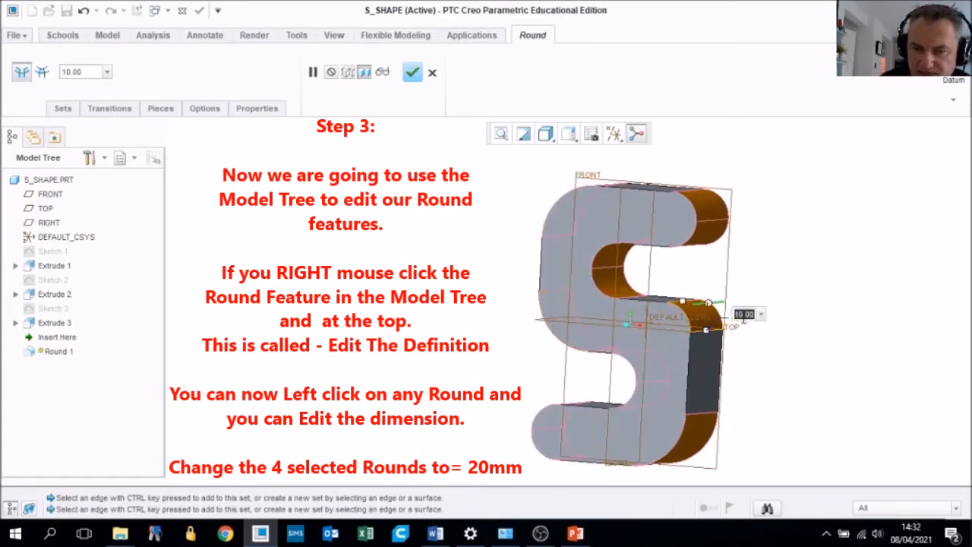
pyautogui.write('20')
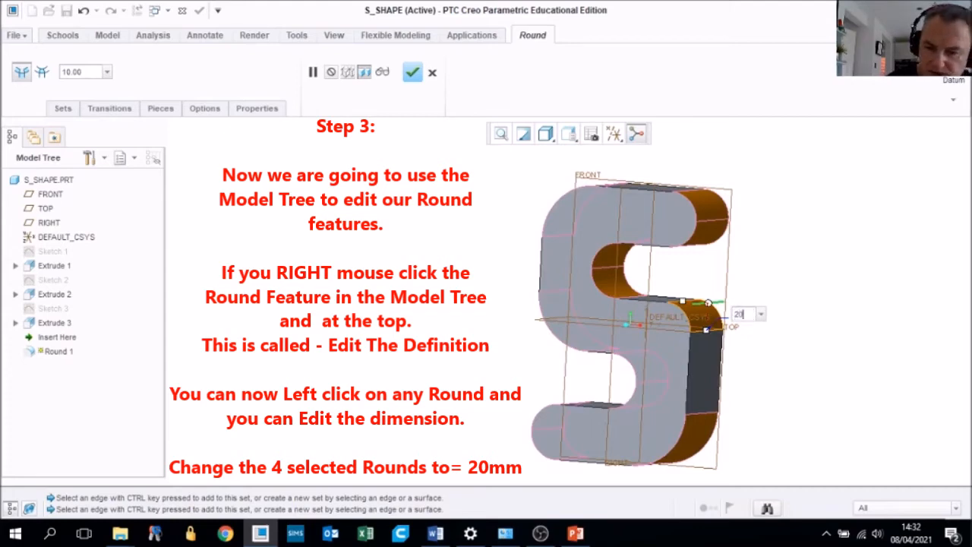
pyautogui.press('Return')
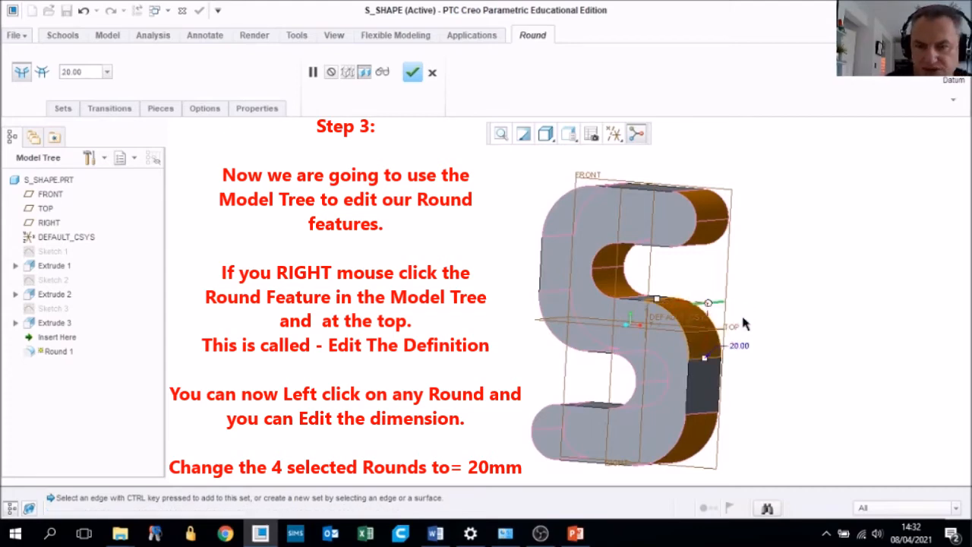
pyautogui.moveTo(742, 317)
pyautogui.mouseDown(button='middle')
pyautogui.moveTo(771, 297)
pyautogui.moveTo(780, 320)
pyautogui.moveTo(759, 333)
pyautogui.moveTo(765, 326)
pyautogui.moveTo(730, 330)
pyautogui.moveTo(722, 322)
pyautogui.moveTo(752, 317)
pyautogui.moveTo(749, 327)
pyautogui.mouseUp(button='middle')
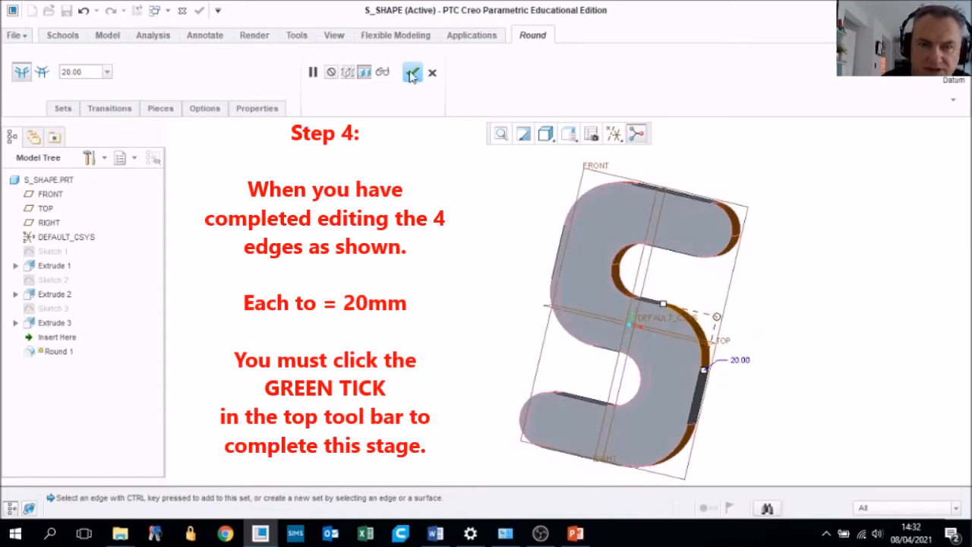
pyautogui.click(411, 71)
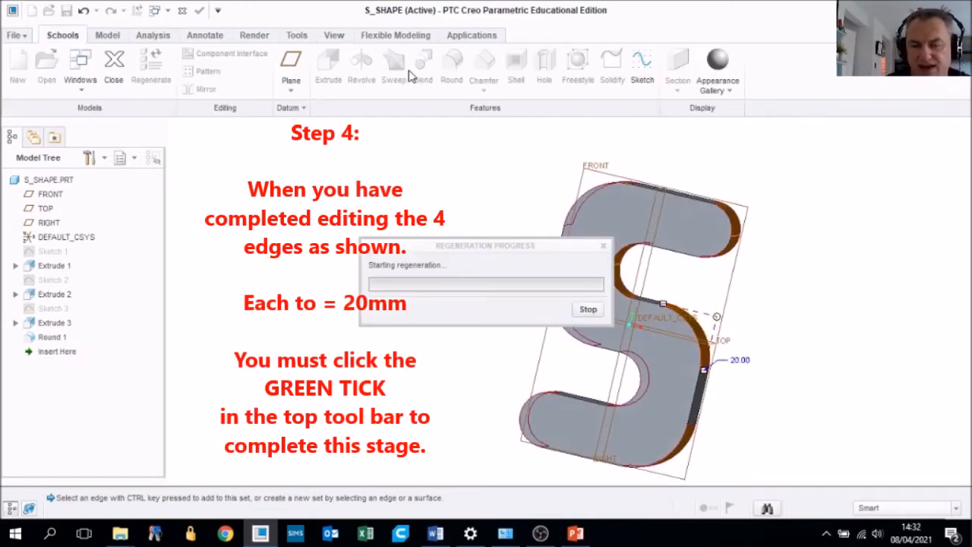
# - Start a new round on the front face's outline edge and set its radius to 10 mm
pyautogui.moveTo(679, 378); pyautogui.dragTo(653, 394, button='middle')
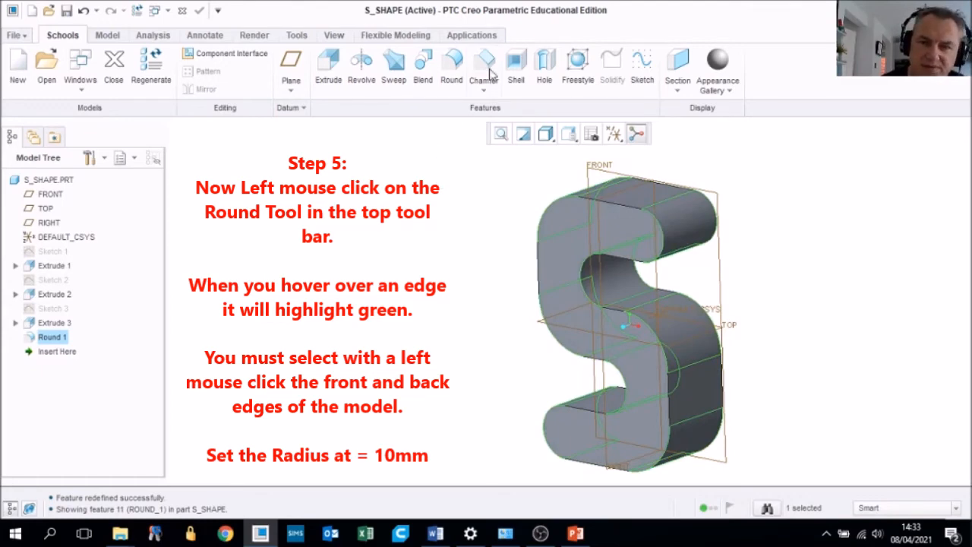
pyautogui.click(453, 67)
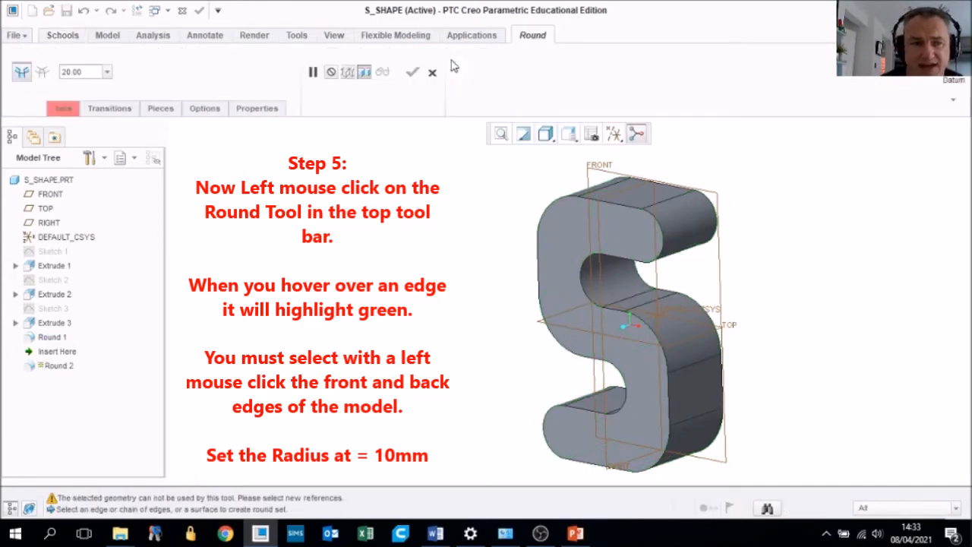
pyautogui.click(616, 211)
pyautogui.click(612, 204)
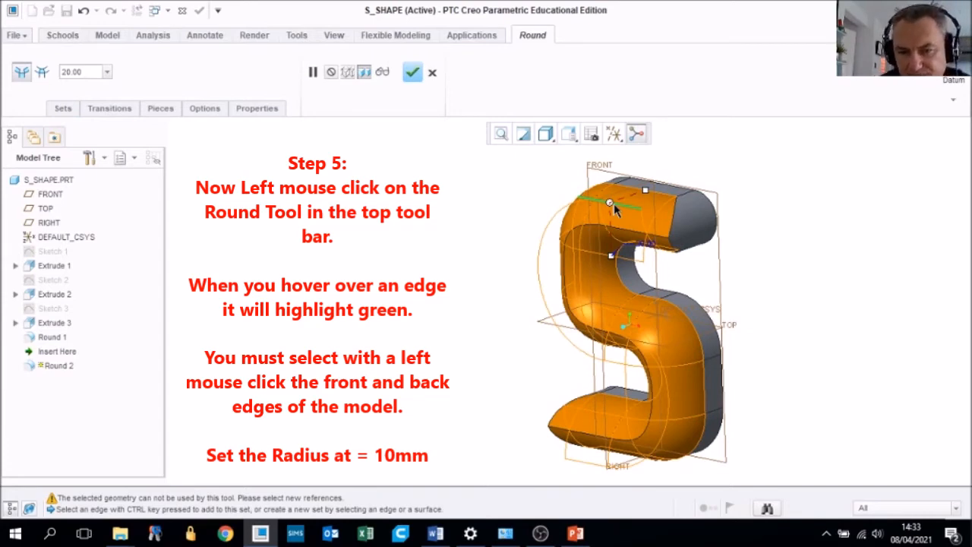
pyautogui.moveTo(694, 285); pyautogui.dragTo(573, 180, button='middle')
pyautogui.doubleClick(79, 72)
pyautogui.write('1')
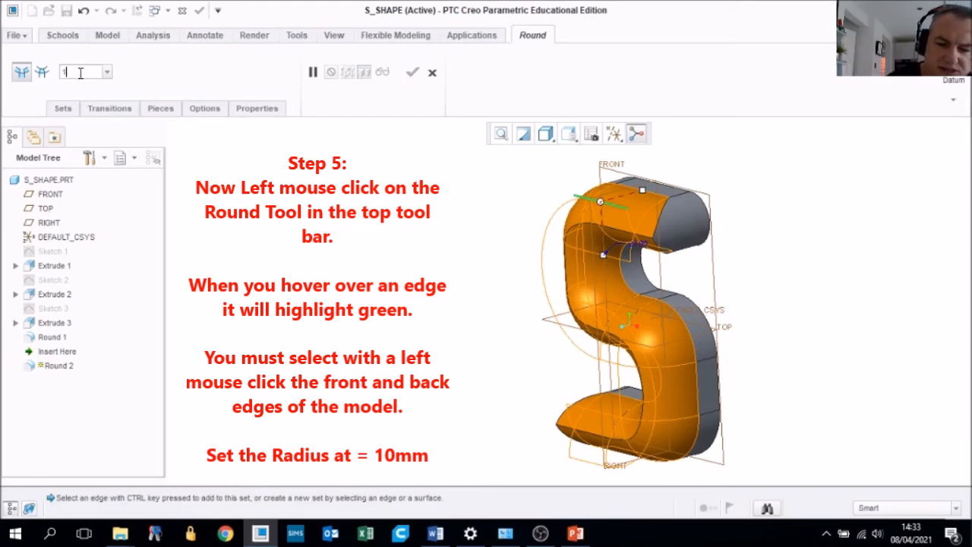
pyautogui.write('0')
pyautogui.press('Return')
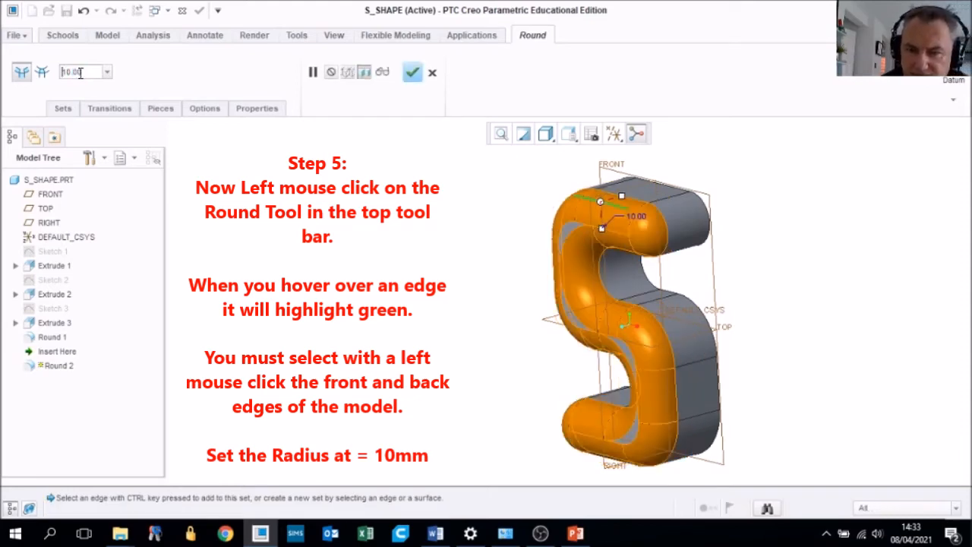
# - Add the back face's outline edge to the same 10 mm round set and complete the round feature
pyautogui.moveTo(625, 334)
pyautogui.mouseDown(button='middle')
pyautogui.moveTo(644, 326)
pyautogui.moveTo(625, 321)
pyautogui.moveTo(569, 350)
pyautogui.moveTo(570, 380)
pyautogui.mouseUp(button='middle')
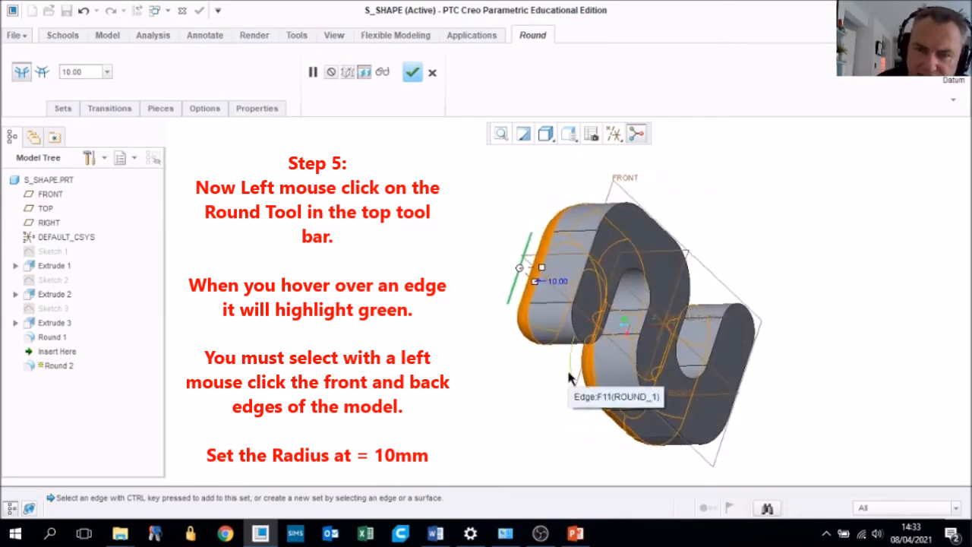
pyautogui.keyDown('ctrl'); pyautogui.click(595, 243); pyautogui.keyUp('ctrl')
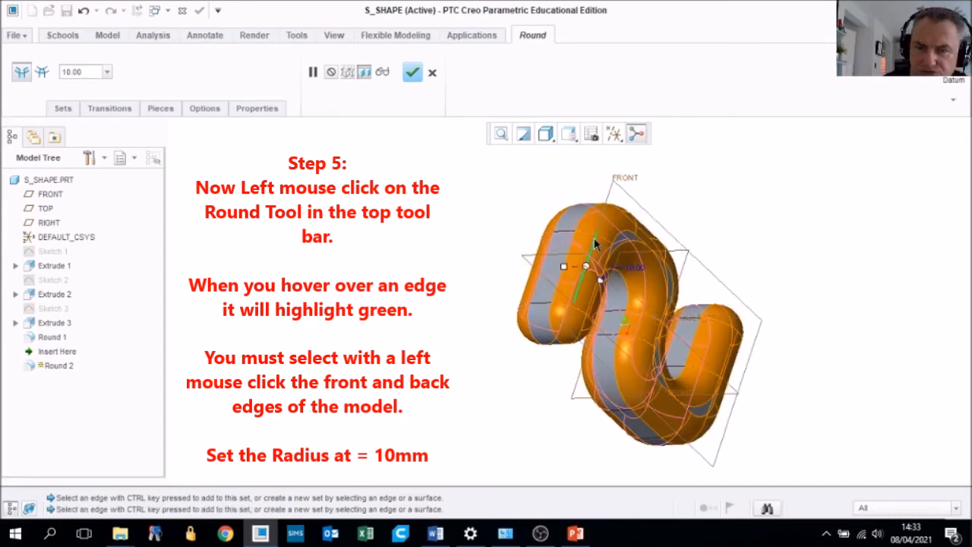
pyautogui.click(637, 366)
pyautogui.moveTo(627, 393); pyautogui.dragTo(394, 344, button='middle')
pyautogui.click(412, 74)
# - Examine the rounded S shape from several angles and zoom levels, and refit the whole model in the view
pyautogui.moveTo(637, 322)
pyautogui.mouseDown(button='middle')
pyautogui.moveTo(686, 302)
pyautogui.moveTo(652, 336)
pyautogui.moveTo(679, 362)
pyautogui.moveTo(650, 330)
pyautogui.moveTo(729, 330)
pyautogui.moveTo(678, 369)
pyautogui.moveTo(642, 380)
pyautogui.moveTo(666, 406)
pyautogui.mouseUp(button='middle')
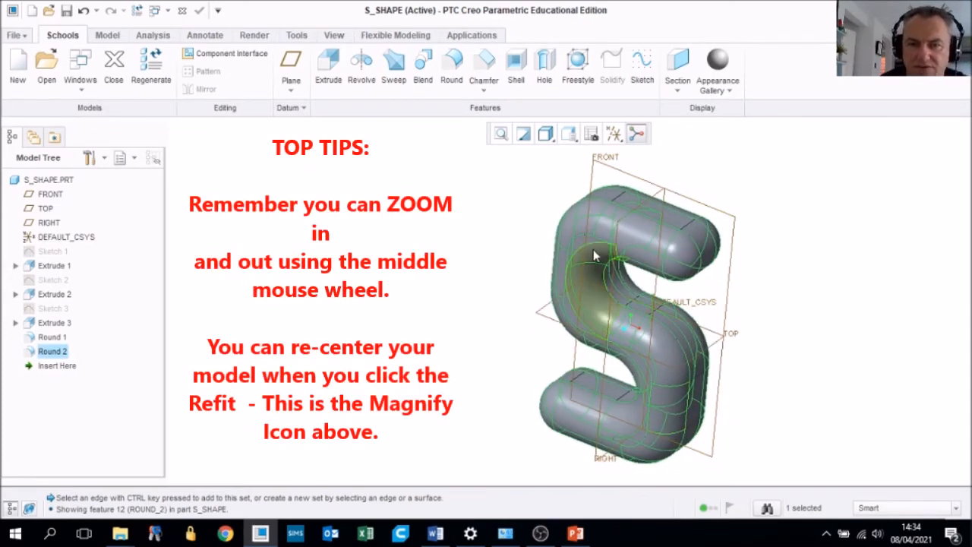
pyautogui.scroll(-5, 594, 255)
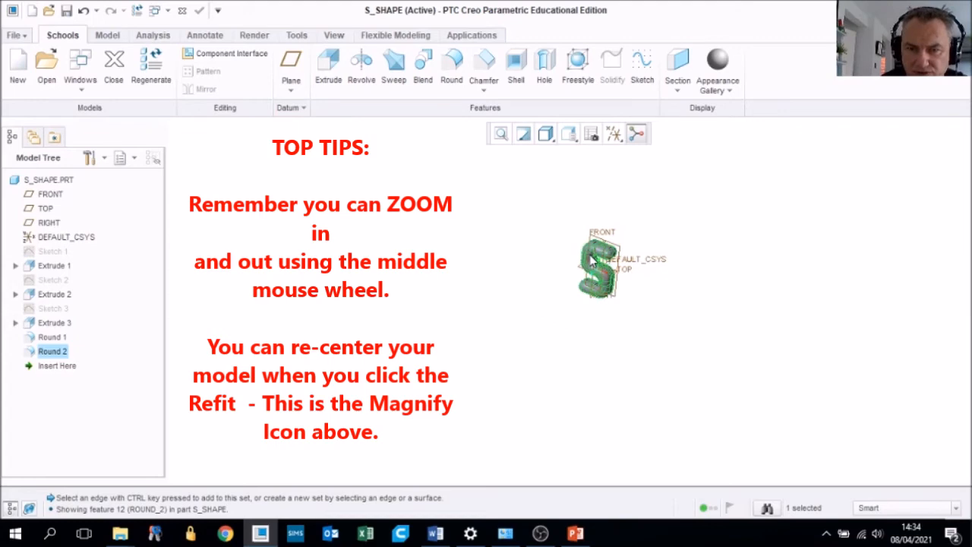
pyautogui.scroll(6, 592, 261)
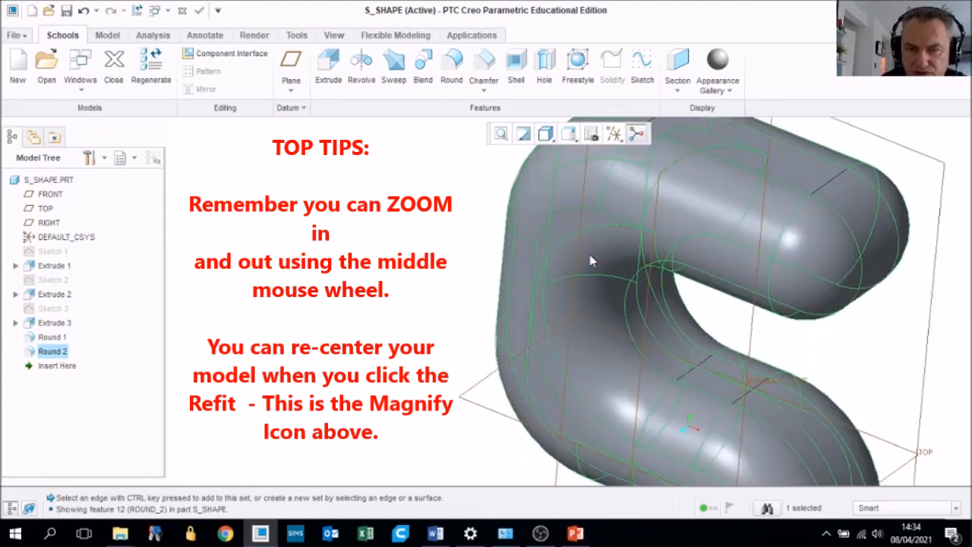
pyautogui.click(500, 134)
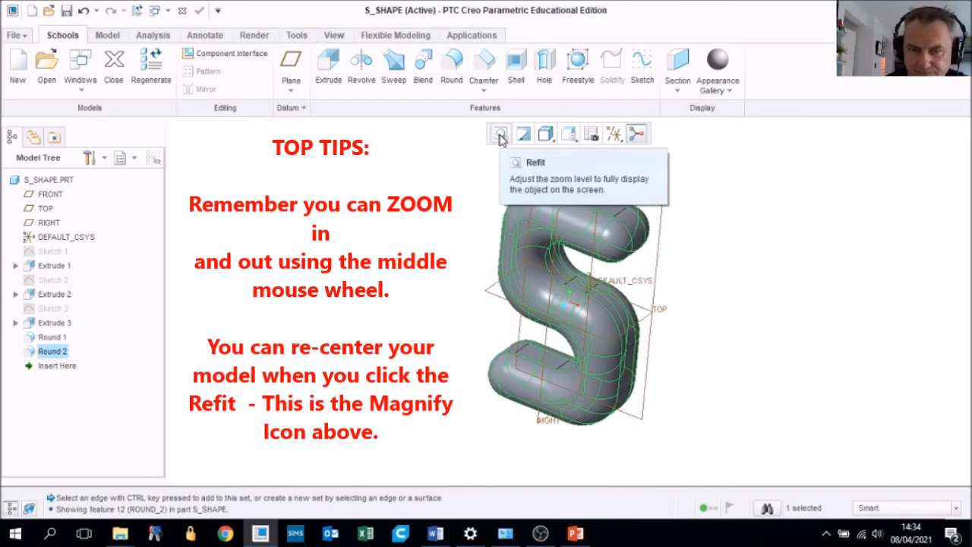
pyautogui.moveTo(649, 339); pyautogui.dragTo(703, 314, button='middle')
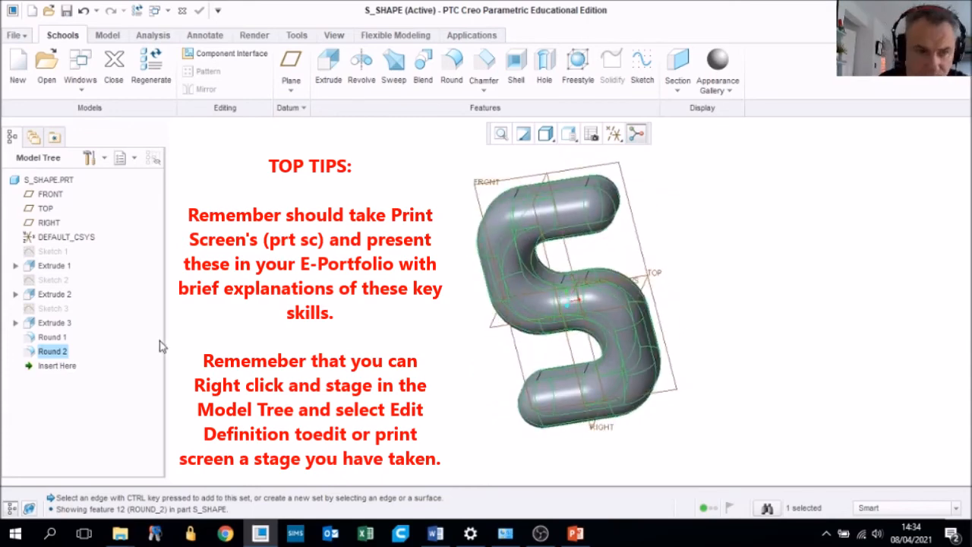